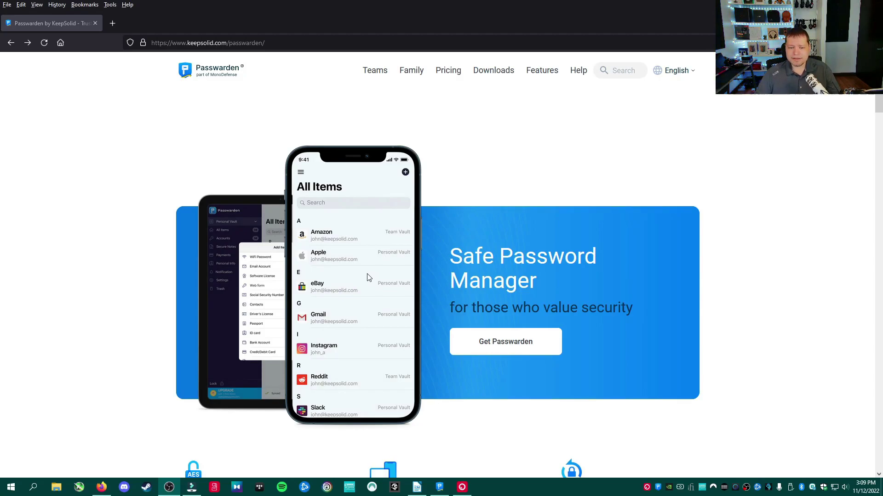
- Go to the Passwarden Windows download page from the site's Downloads menu
{"action": "mouse_move", "coordinate": [491, 78]}
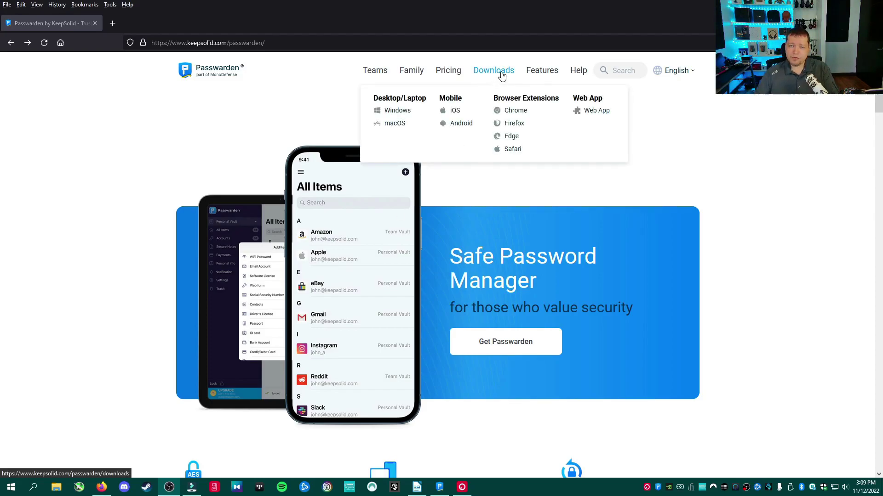
{"action": "left_click", "coordinate": [403, 112]}
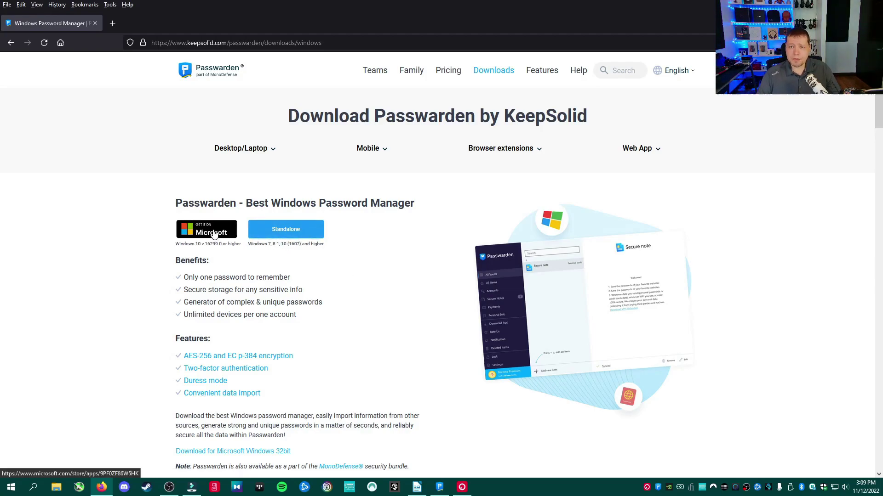
- Bring up the Passwarden desktop app and unlock it with the master password
{"action": "left_click", "coordinate": [444, 492]}
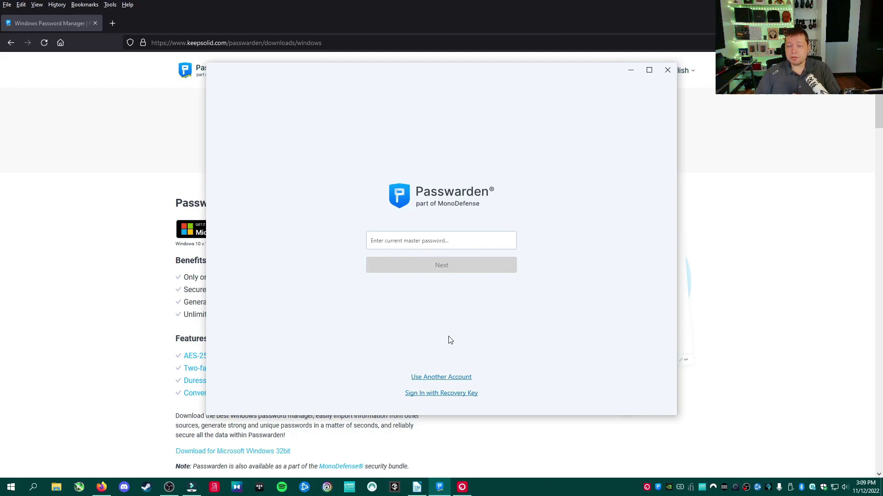
{"action": "left_click", "coordinate": [441, 244]}
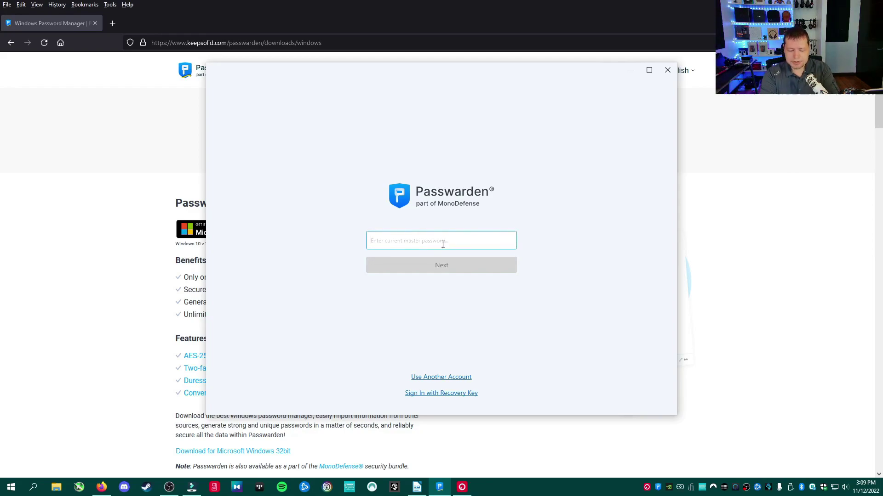
{"action": "type", "text": "********"}
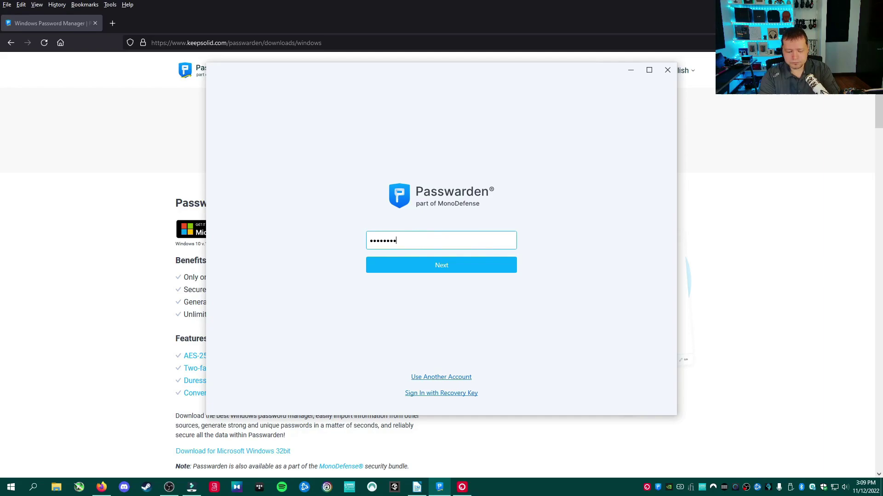
{"action": "type", "text": "*****"}
{"action": "key", "text": "Return"}
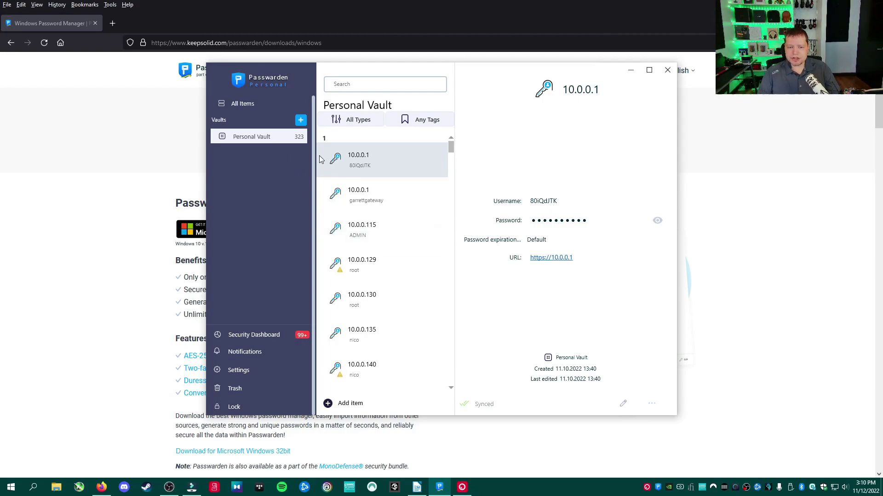
- Look through the Personal Vault list, then view the Security Dashboard
{"action": "scroll", "coordinate": [379, 172], "scroll_direction": "down", "scroll_amount": 1}
{"action": "scroll", "coordinate": [379, 170], "scroll_direction": "up", "scroll_amount": 2}
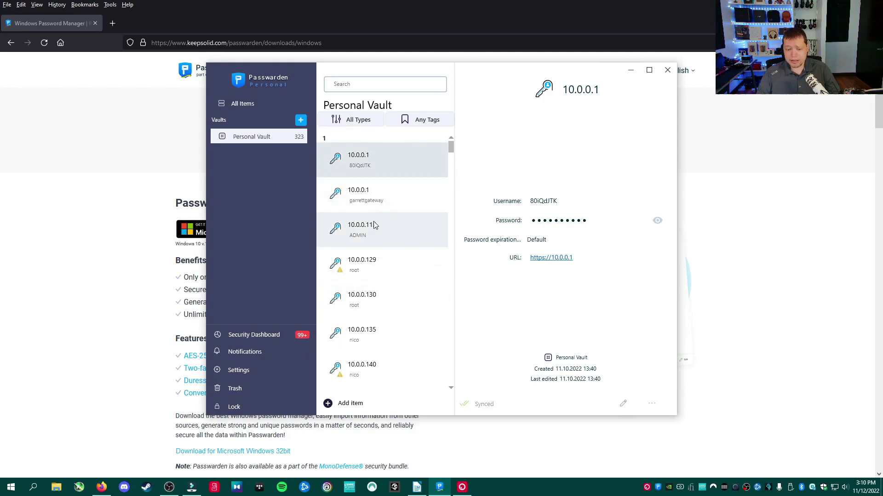
{"action": "left_click", "coordinate": [270, 341]}
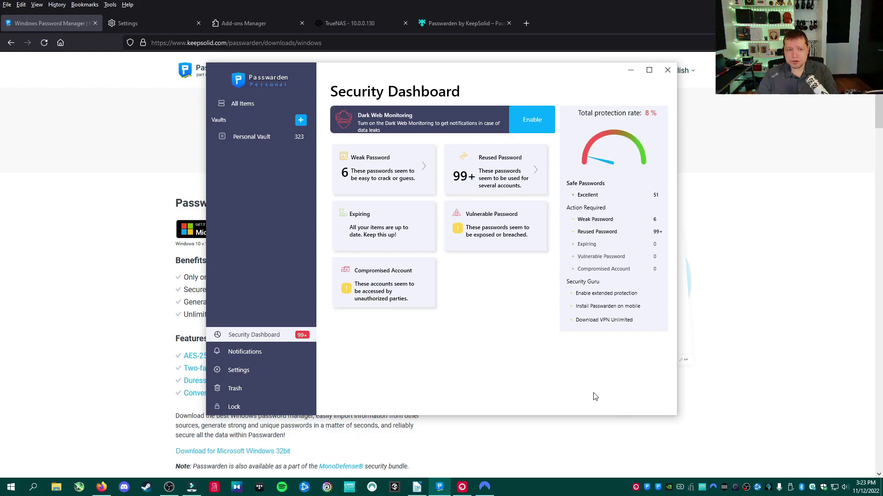
- Return to Firefox and show the Passwarden by KeepSolid add-on tab
{"action": "left_click", "coordinate": [137, 270]}
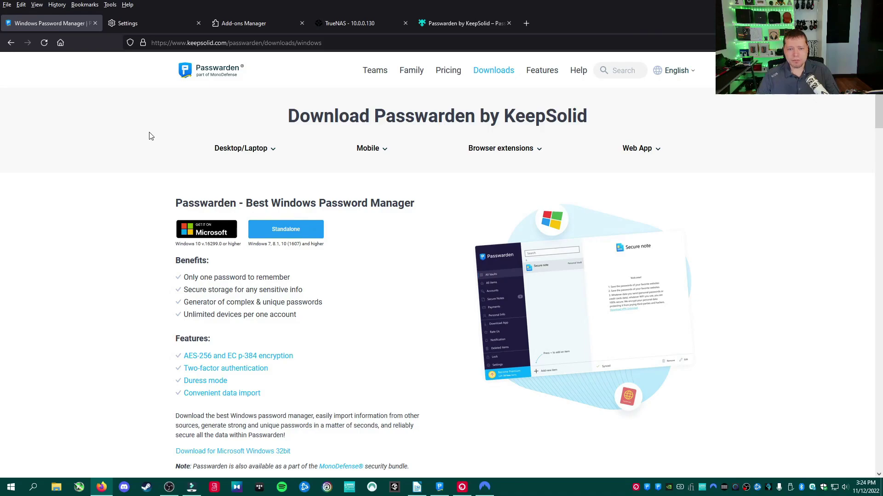
{"action": "left_click", "coordinate": [440, 26]}
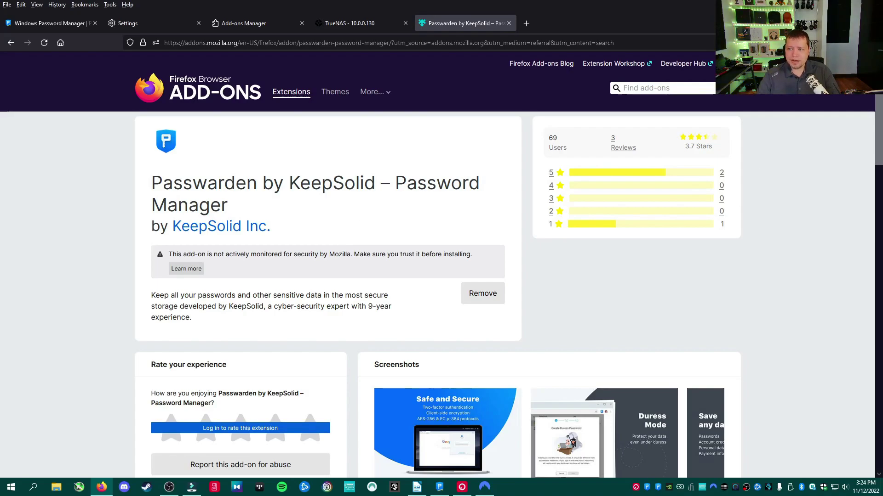
{"action": "left_click", "coordinate": [871, 43]}
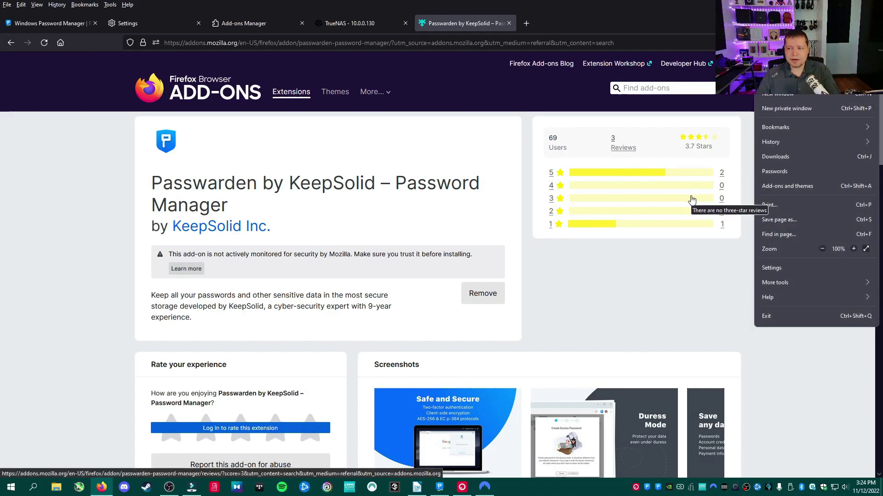
{"action": "left_click", "coordinate": [577, 267]}
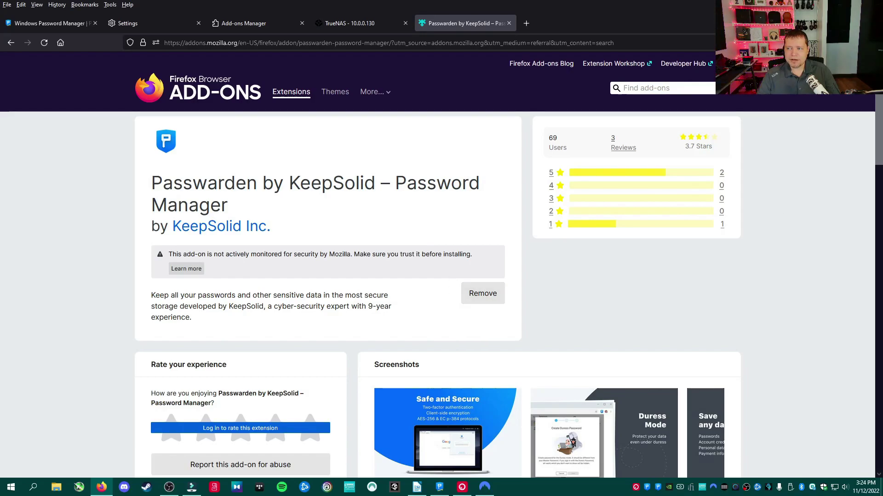
- Unlock the Passwarden browser extension with the master password
{"action": "left_click", "coordinate": [854, 42]}
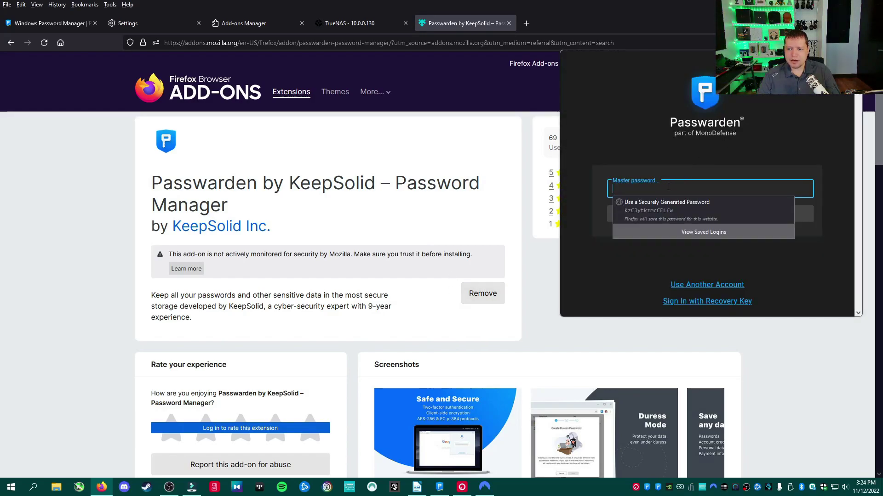
{"action": "left_click", "coordinate": [670, 185]}
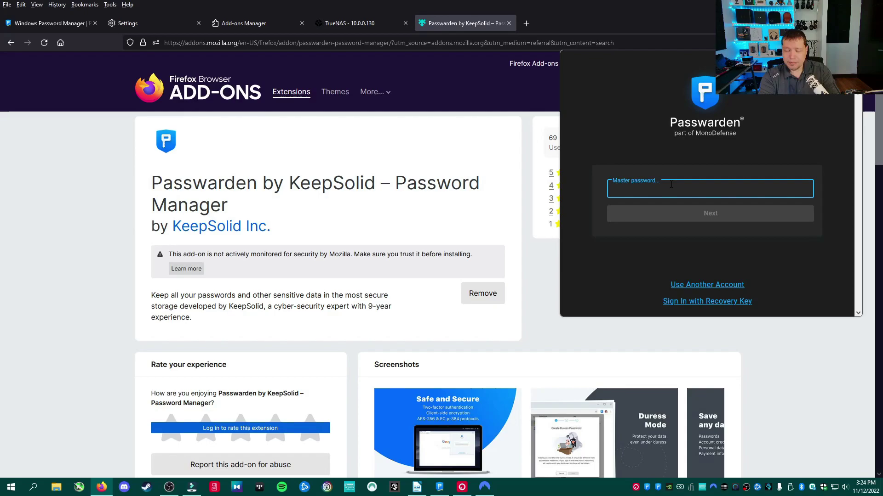
{"action": "type", "text": "*********"}
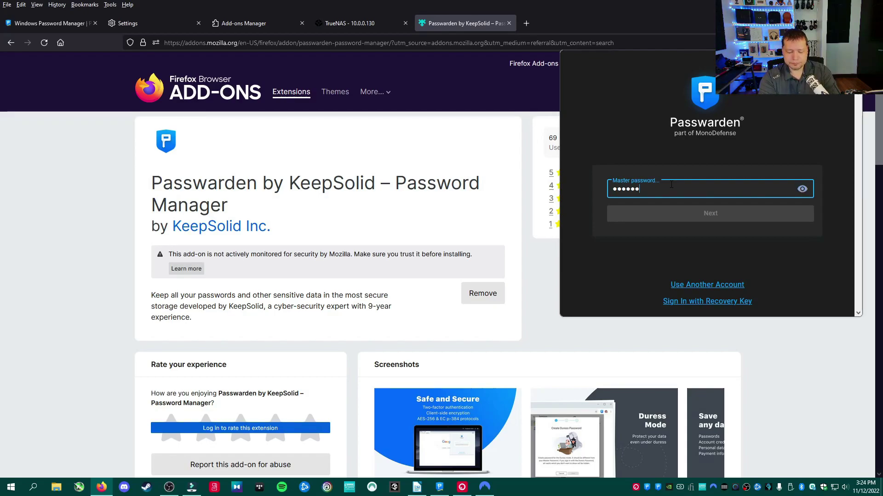
{"action": "type", "text": "****"}
{"action": "key", "text": "Return"}
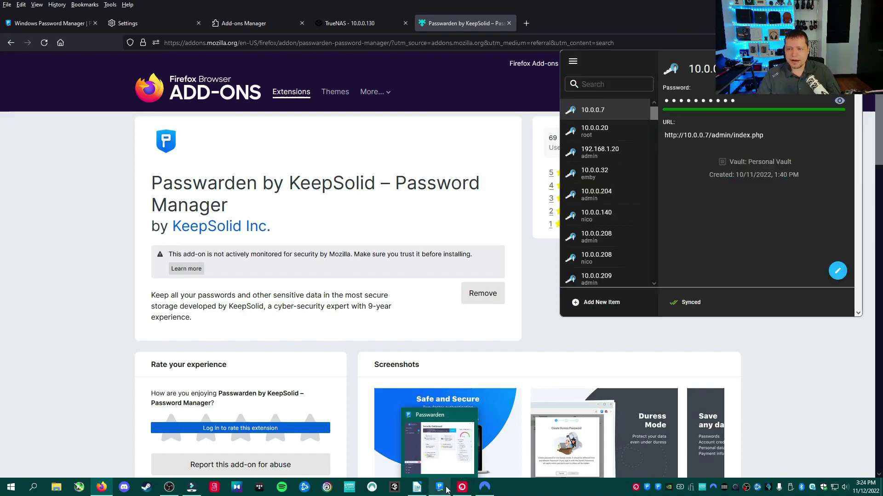
- Sign in to TrueNAS at 10.0.0.130 as root using Passwarden's autofilled login, declining the browser's save prompt
{"action": "left_click", "coordinate": [367, 24]}
{"action": "left_click", "coordinate": [406, 264]}
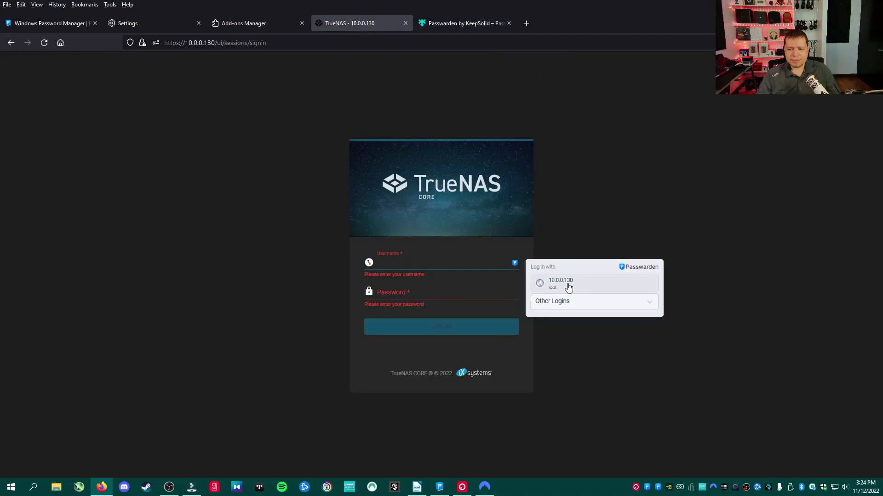
{"action": "left_click", "coordinate": [568, 287]}
{"action": "left_click", "coordinate": [457, 326]}
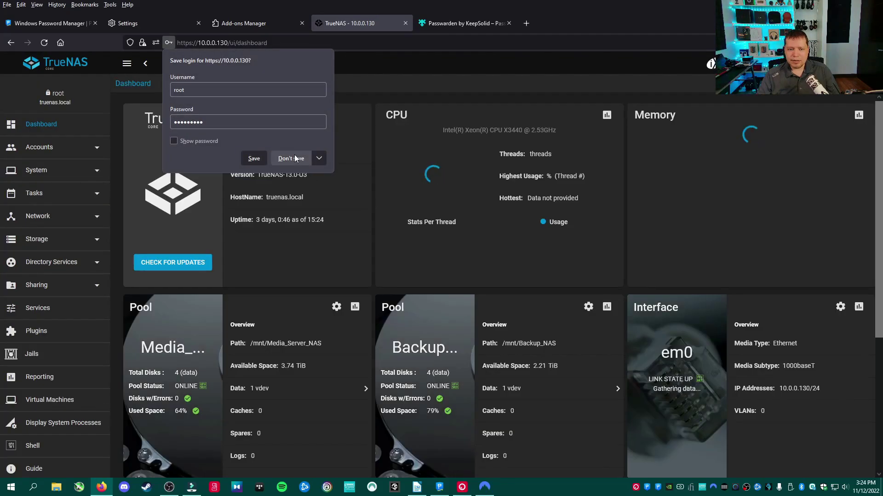
{"action": "left_click", "coordinate": [295, 155]}
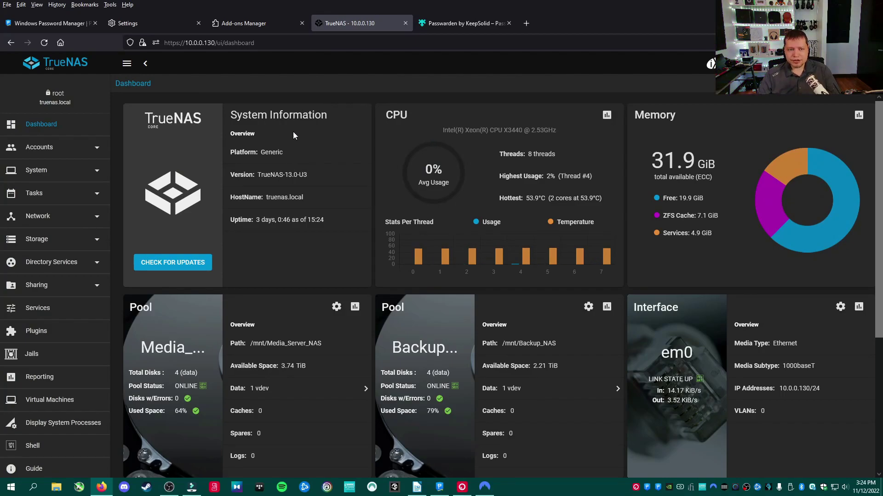
- Open a new tab to yahoo.com and go to the Yahoo Mail sign-in page
{"action": "left_click", "coordinate": [526, 23]}
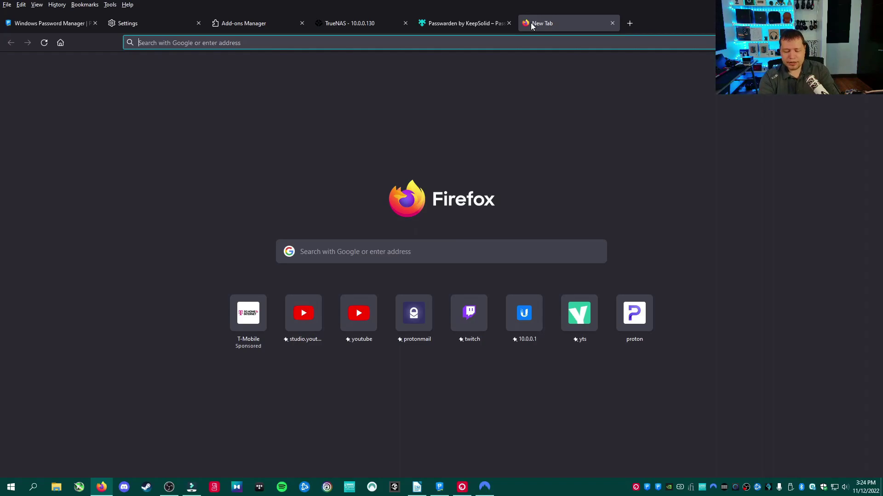
{"action": "type", "text": "yahoo"}
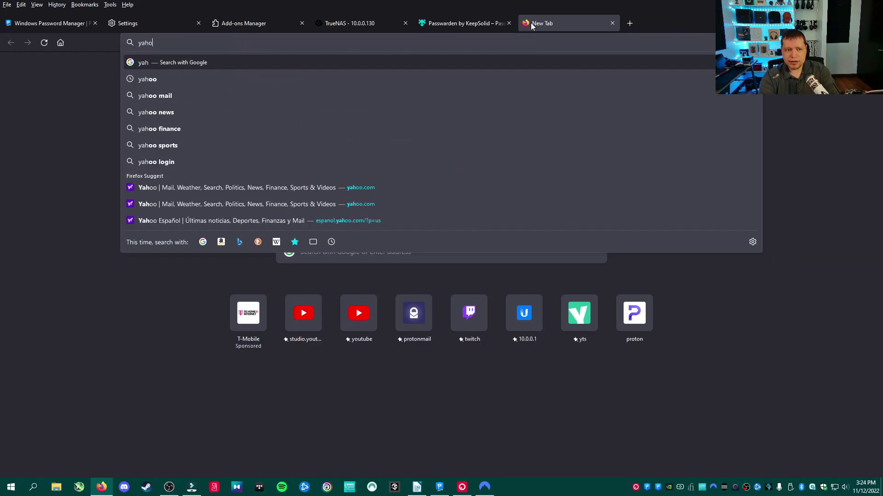
{"action": "left_click", "coordinate": [514, 187]}
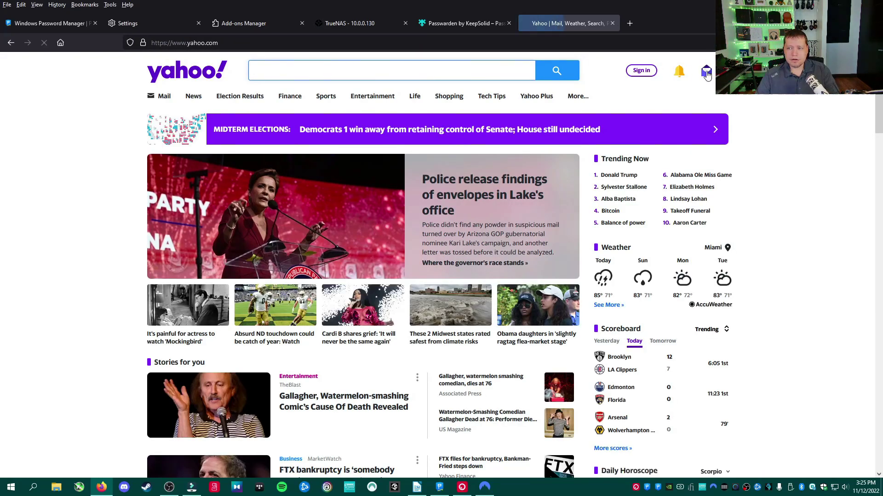
{"action": "mouse_move", "coordinate": [707, 75]}
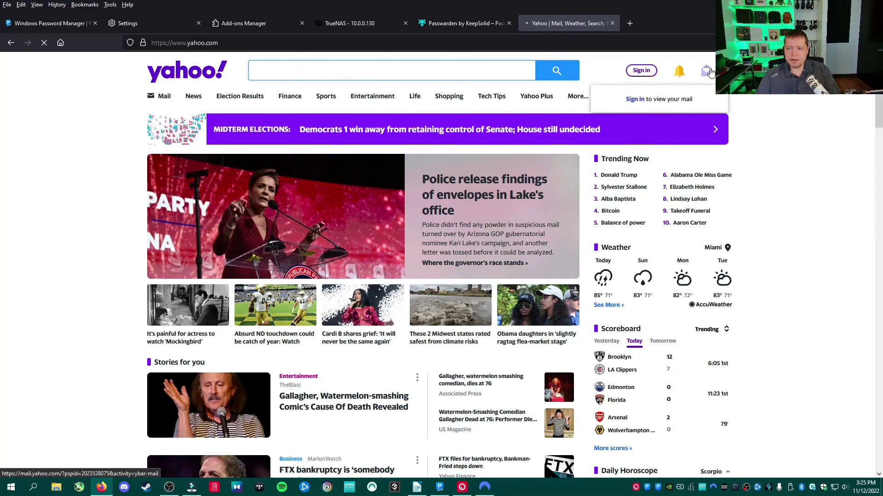
{"action": "left_click", "coordinate": [670, 99]}
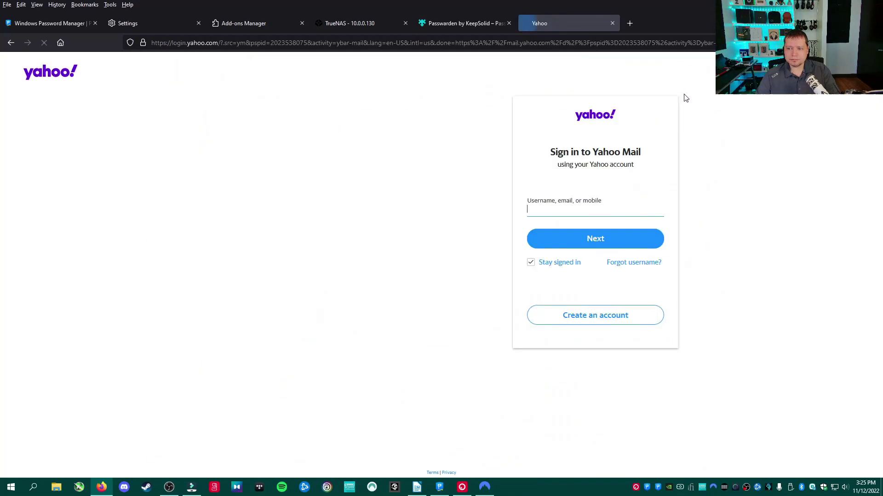
- Start a new Yahoo account and enter the first name, last name and new email address
{"action": "left_click", "coordinate": [608, 317]}
{"action": "left_click", "coordinate": [422, 167]}
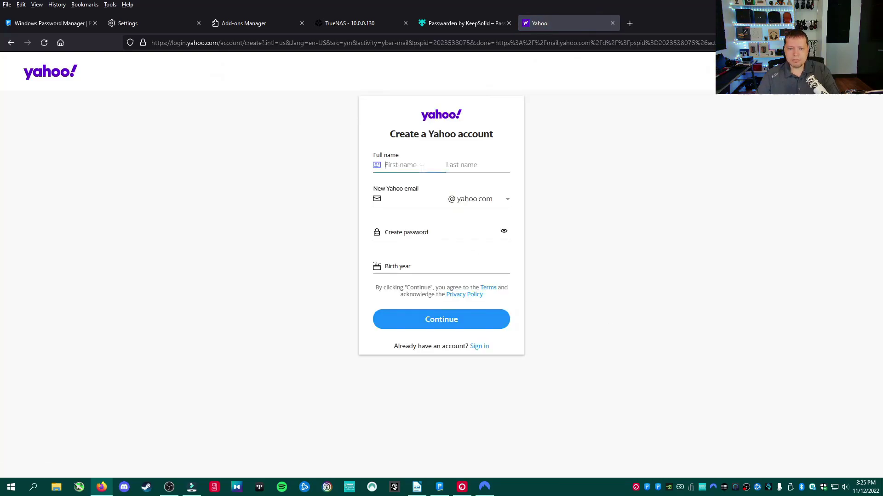
{"action": "type", "text": "Nico"}
{"action": "key", "text": "Tab"}
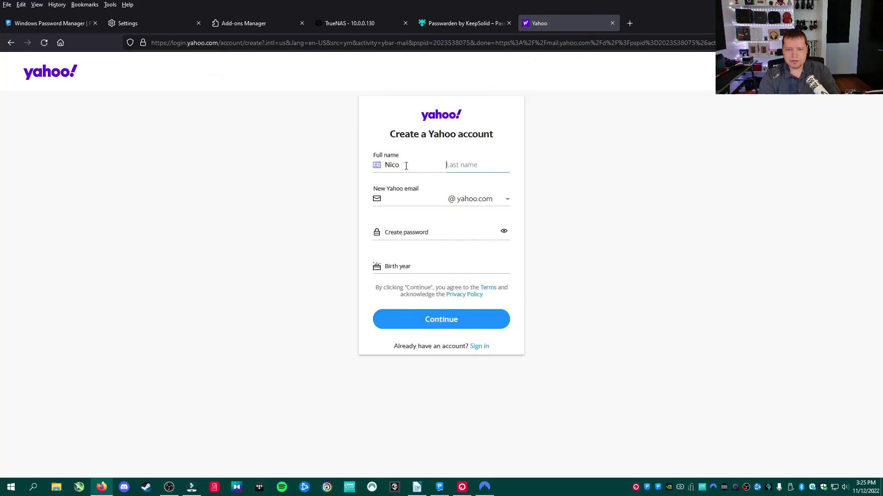
{"action": "type", "text": "Tech222"}
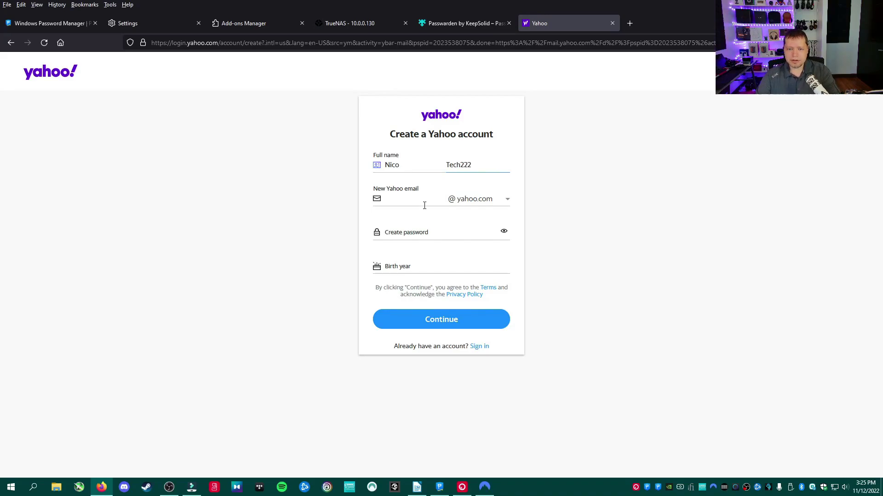
{"action": "left_click", "coordinate": [418, 204]}
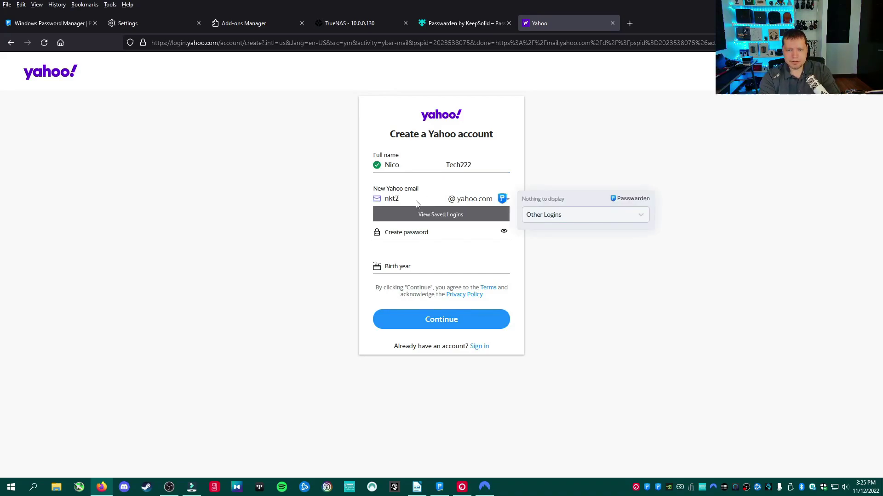
- Fill the account password with a strong password generated in Passwarden
{"action": "left_click", "coordinate": [421, 236]}
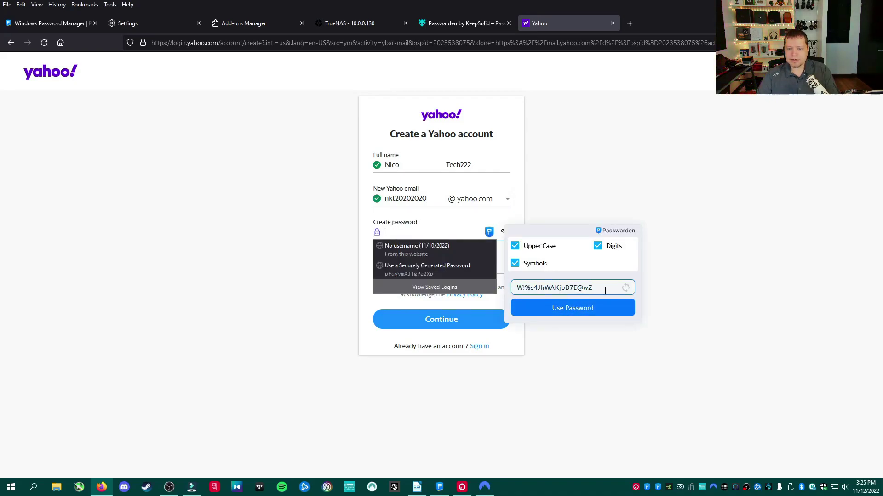
{"action": "left_click", "coordinate": [625, 288]}
{"action": "left_click", "coordinate": [625, 288]}
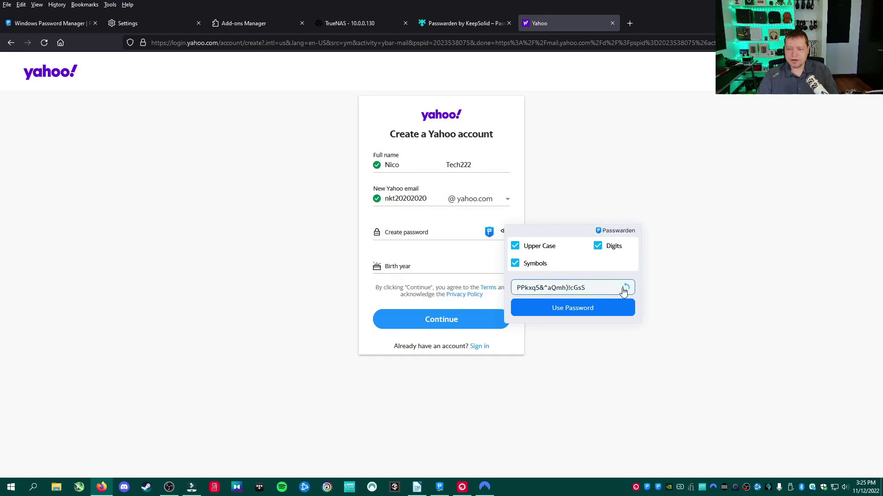
{"action": "left_click", "coordinate": [625, 289]}
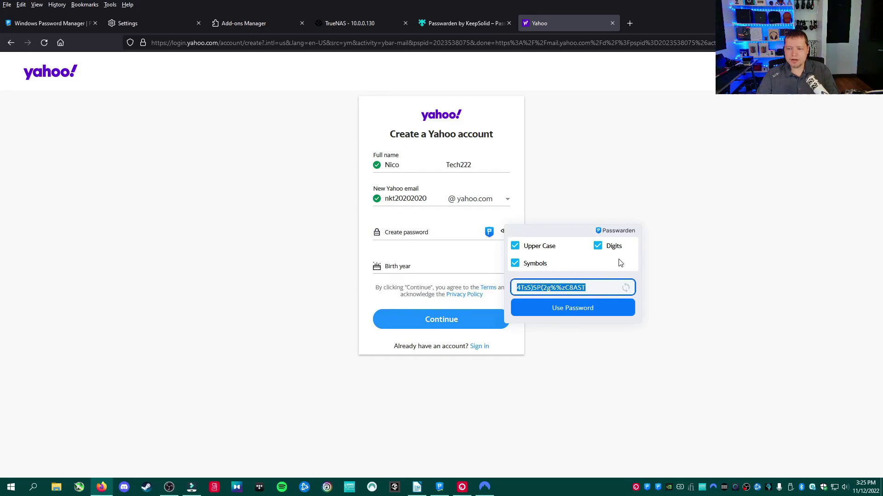
{"action": "left_click", "coordinate": [569, 311]}
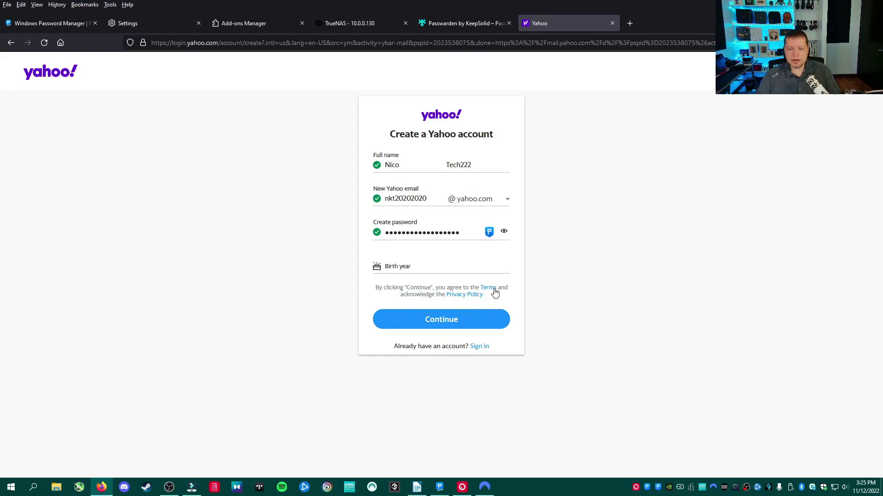
{"action": "left_click", "coordinate": [478, 268]}
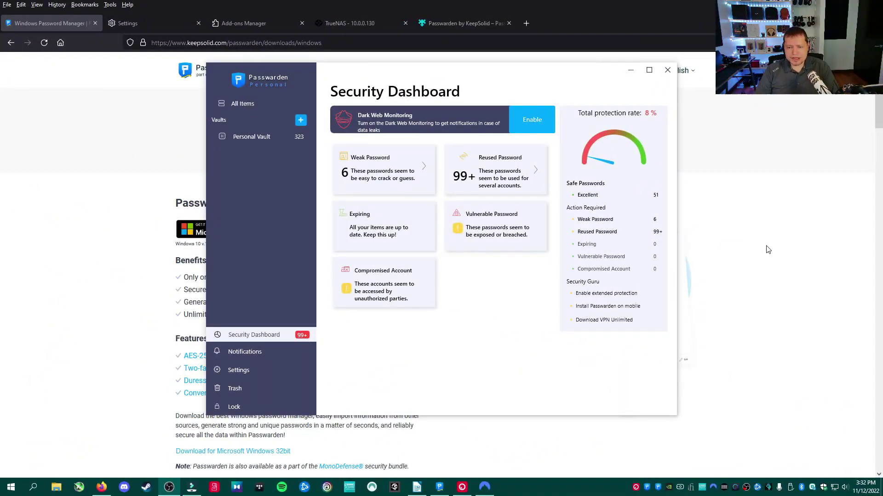
- Open the Security page of Passwarden's Settings
{"action": "left_click", "coordinate": [268, 366]}
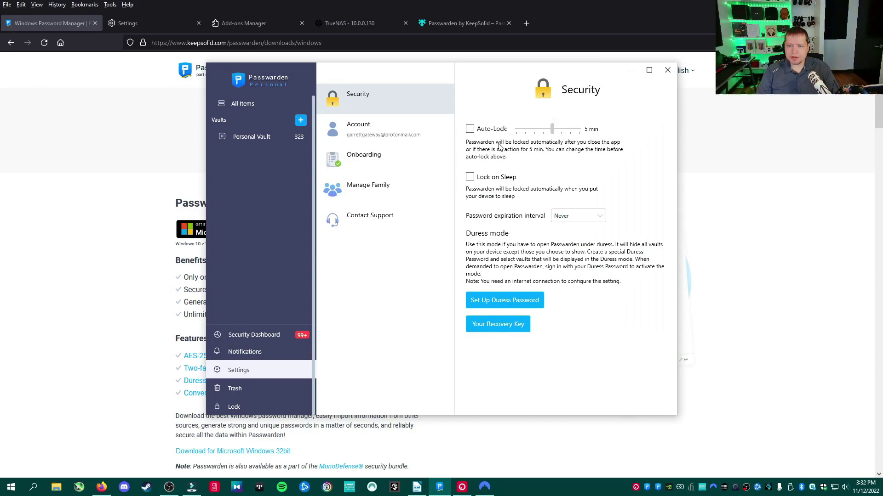
- Turn on Auto-Lock and raise its timeout to 30 min
{"action": "left_click", "coordinate": [470, 129]}
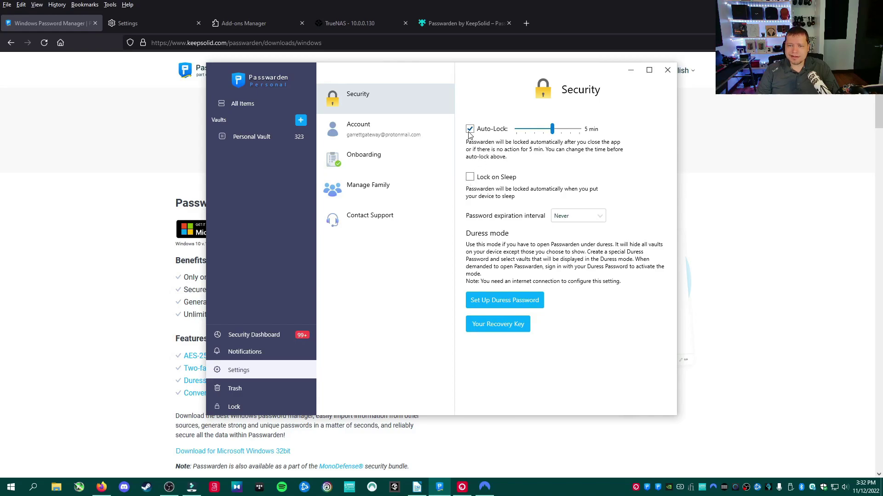
{"action": "left_click_drag", "start_coordinate": [552, 129], "coordinate": [579, 129]}
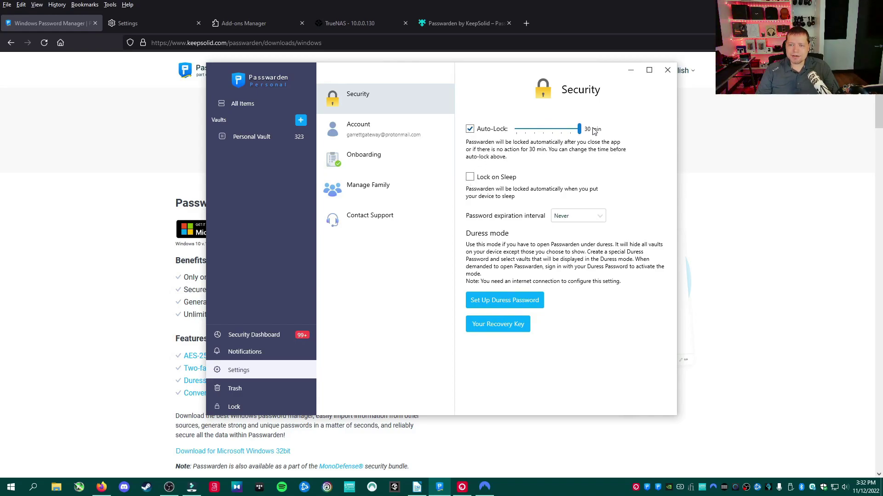